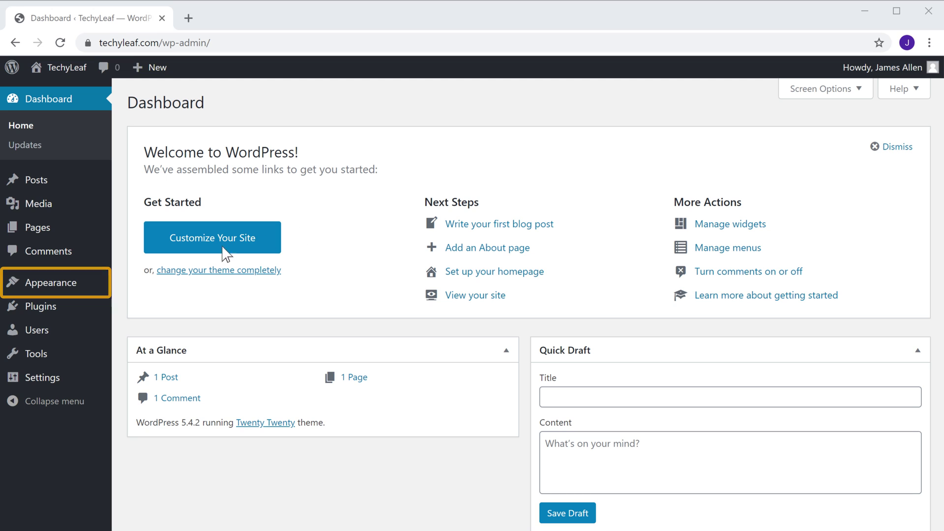
# - Go to Appearance > Themes, where Twenty Twenty 1.4 is the only installed theme
pyautogui.moveTo(60, 284)
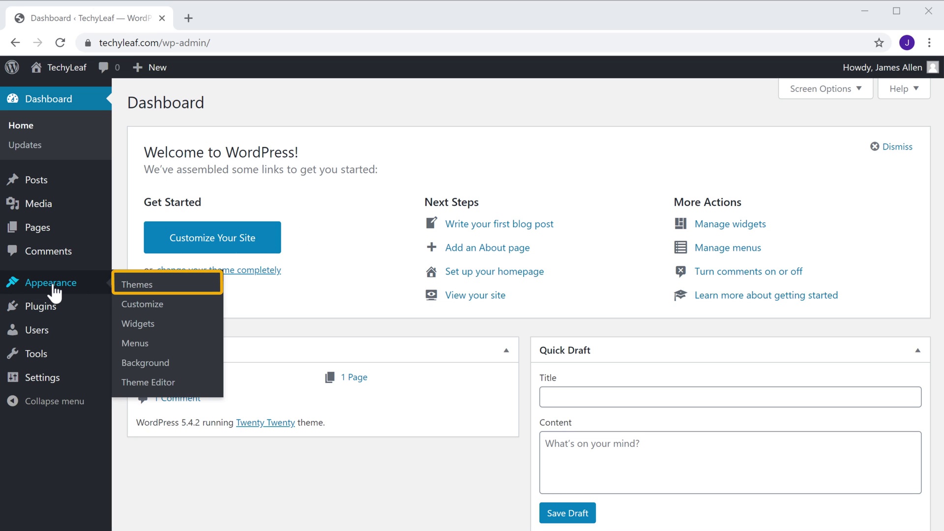
pyautogui.click(137, 288)
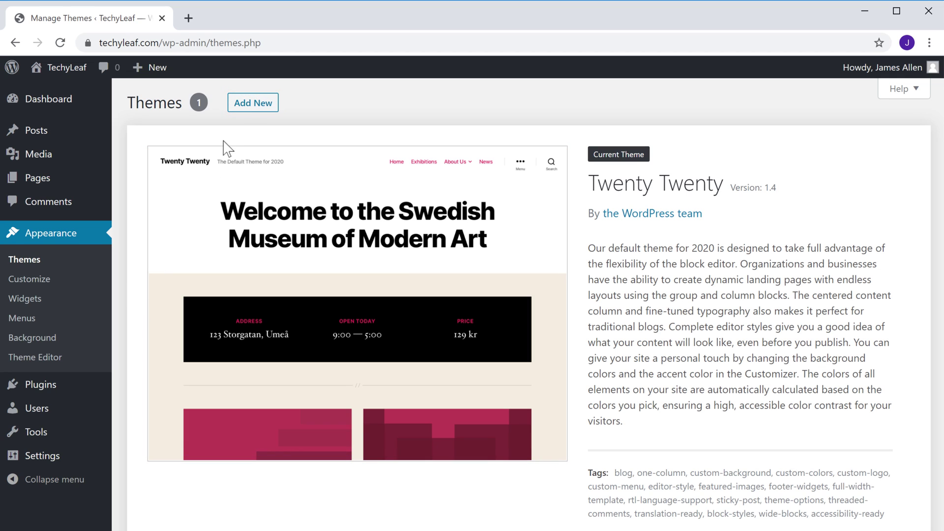
# - Open Add New themes and browse the grid of featured themes
pyautogui.click(243, 108)
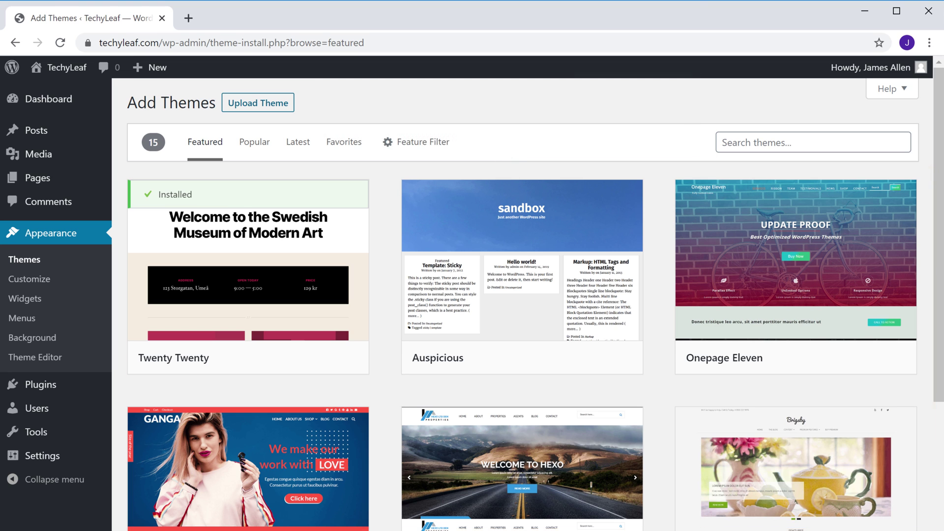
pyautogui.scroll(-12, 521, 295)
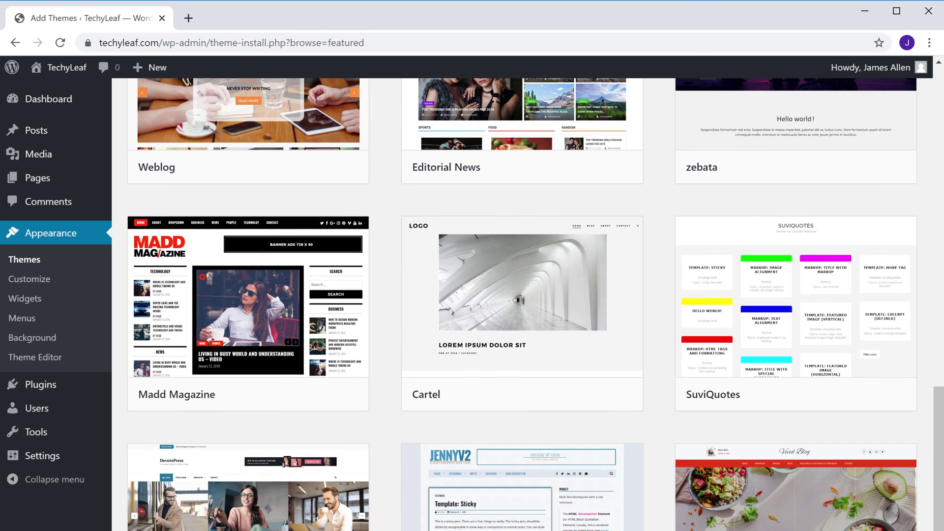
pyautogui.scroll(12, 521, 295)
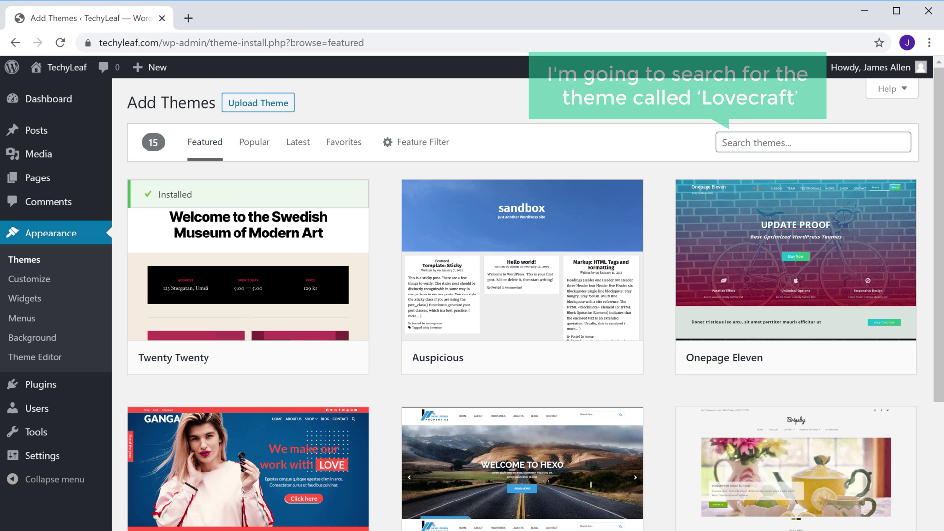
# - Search the theme directory for 'Lovecraft' and look through its demo preview before closing it
pyautogui.click(801, 134)
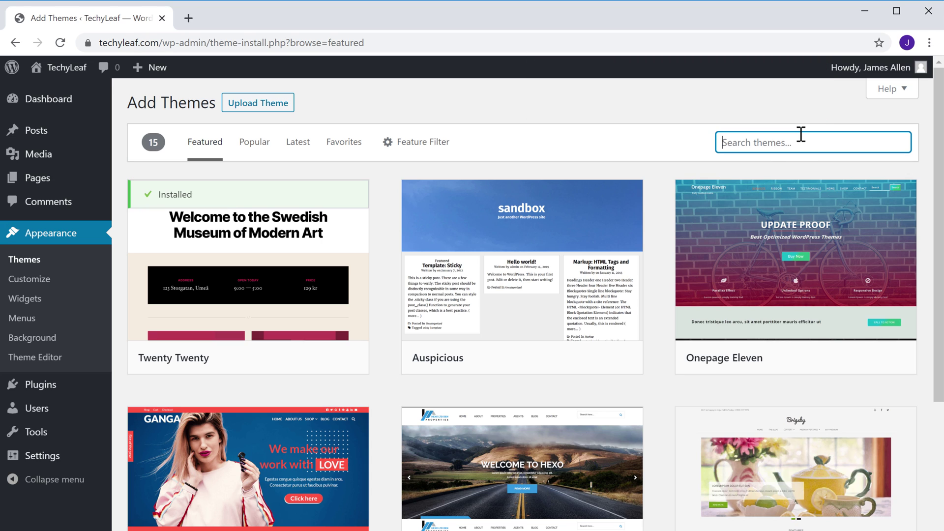
pyautogui.write('Lovecraft')
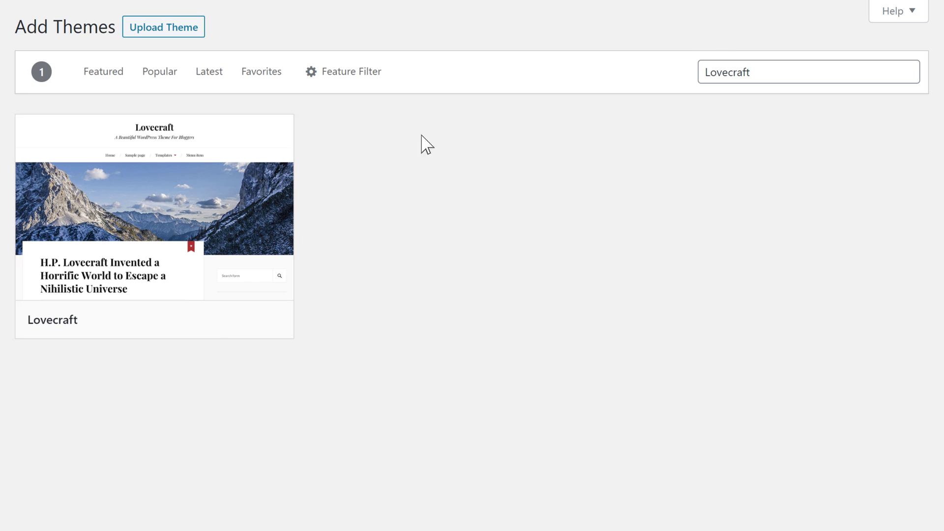
pyautogui.click(185, 223)
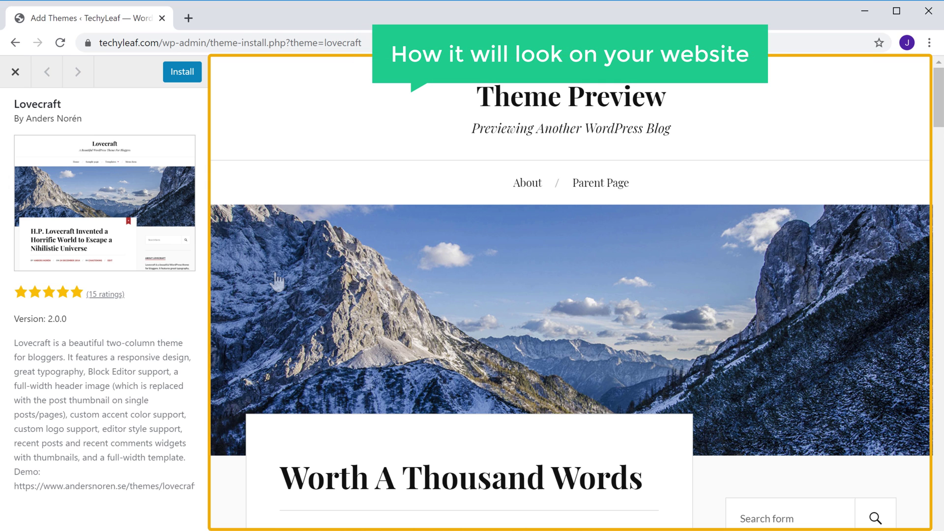
pyautogui.scroll(-20, 570, 295)
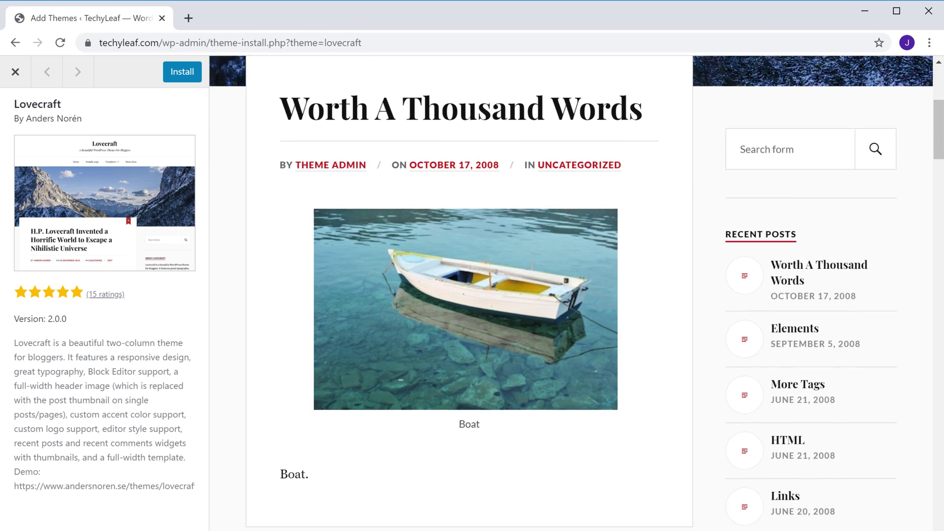
pyautogui.scroll(-10, 470, 295)
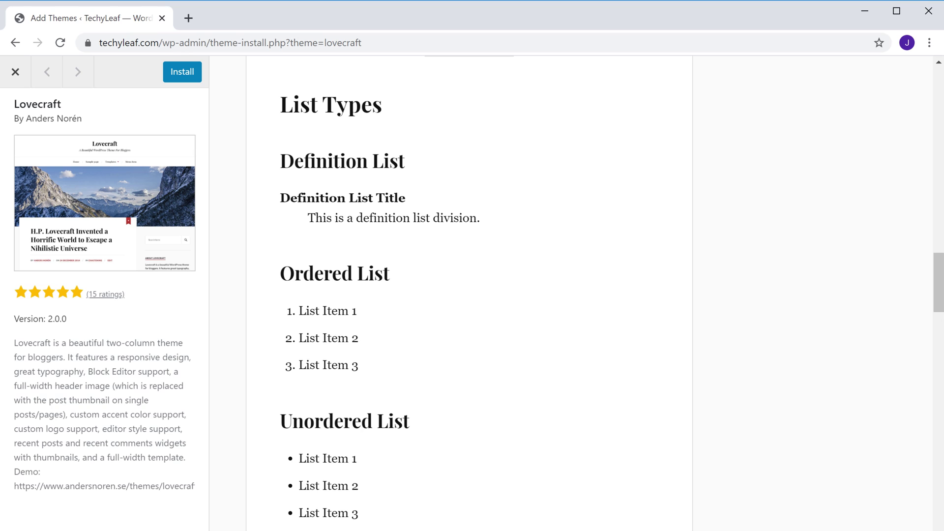
pyautogui.scroll(20, 571, 295)
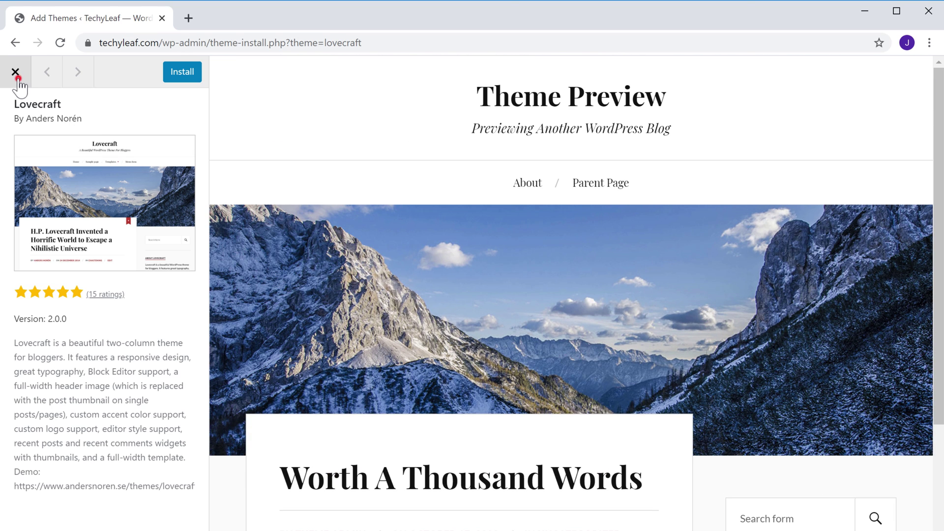
pyautogui.click(15, 73)
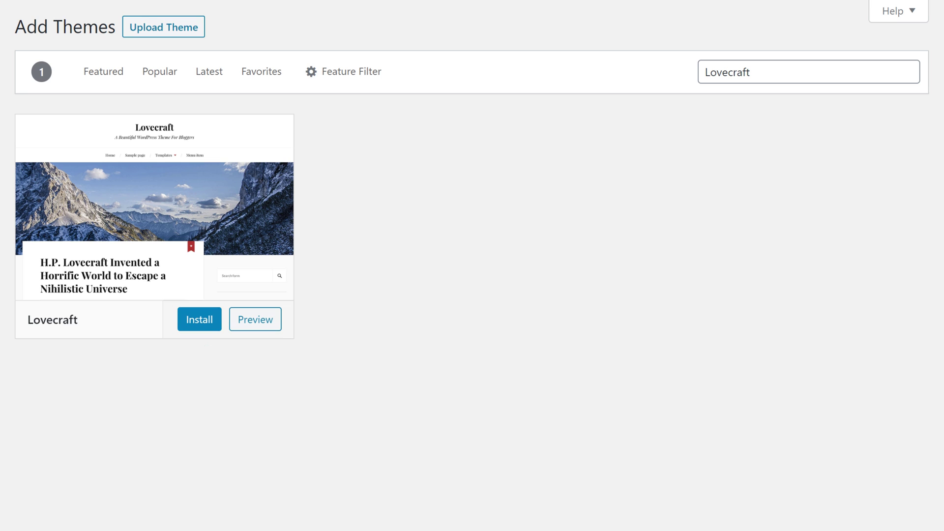
# - Install the Lovecraft theme and activate it
pyautogui.click(197, 325)
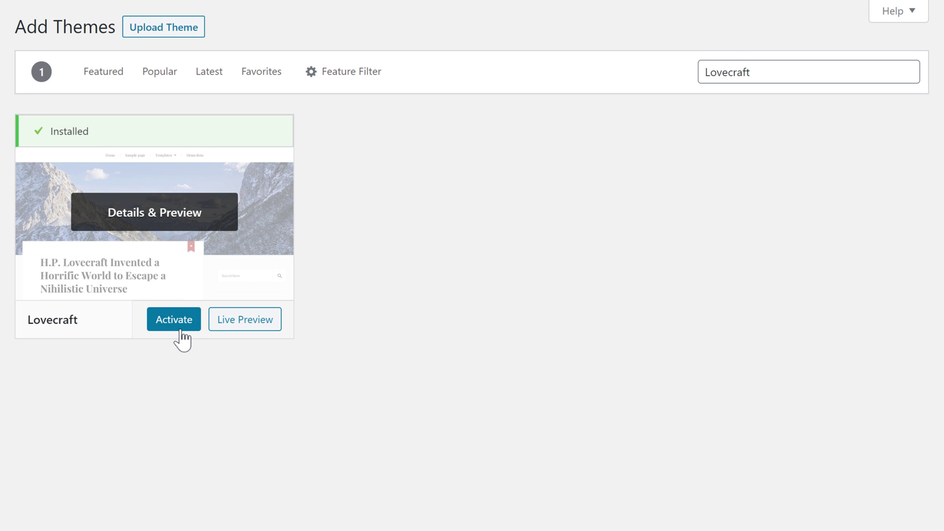
pyautogui.click(181, 332)
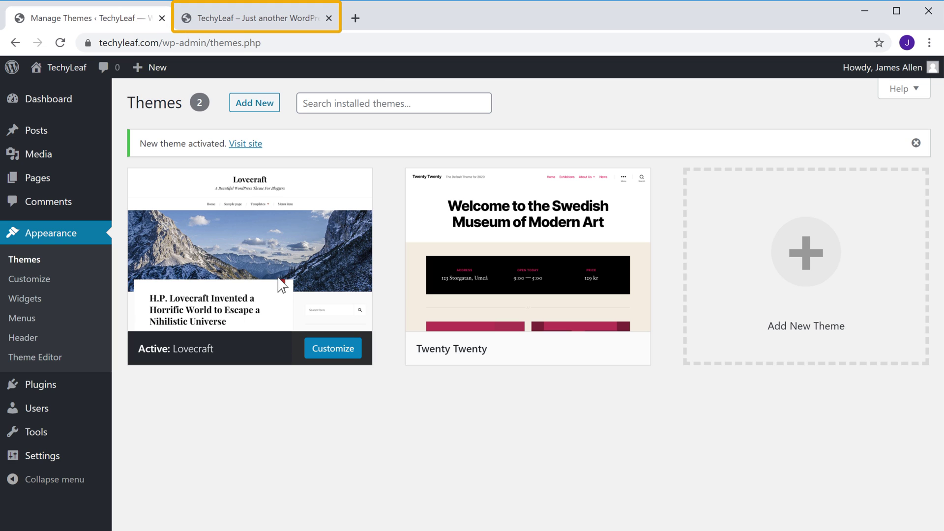
# - View the live TechyLeaf site in its Lovecraft design, scrolling through the Hello world! post
pyautogui.click(268, 24)
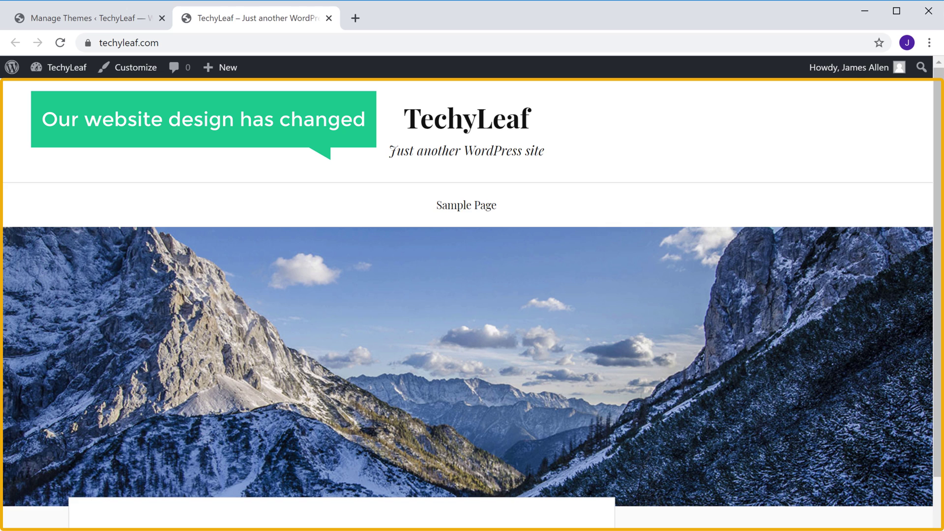
pyautogui.scroll(-8, 473, 305)
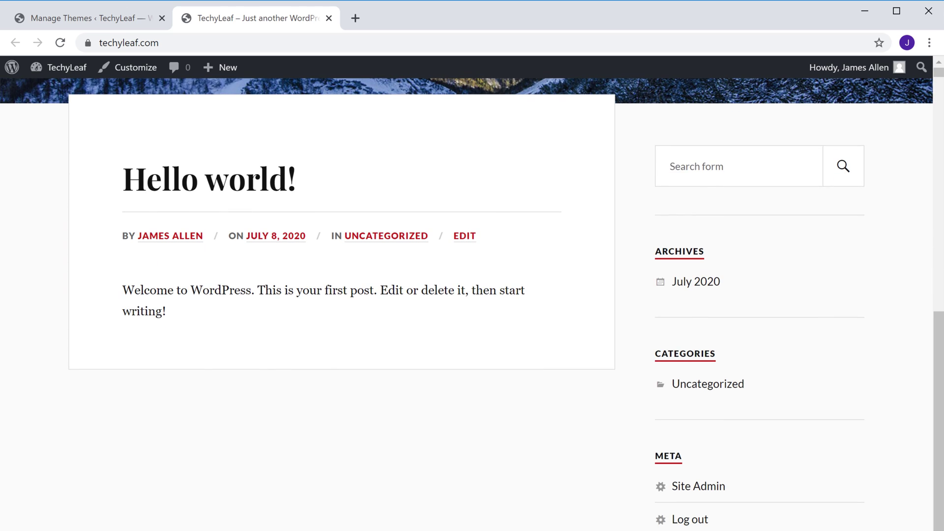
pyautogui.scroll(8, 472, 305)
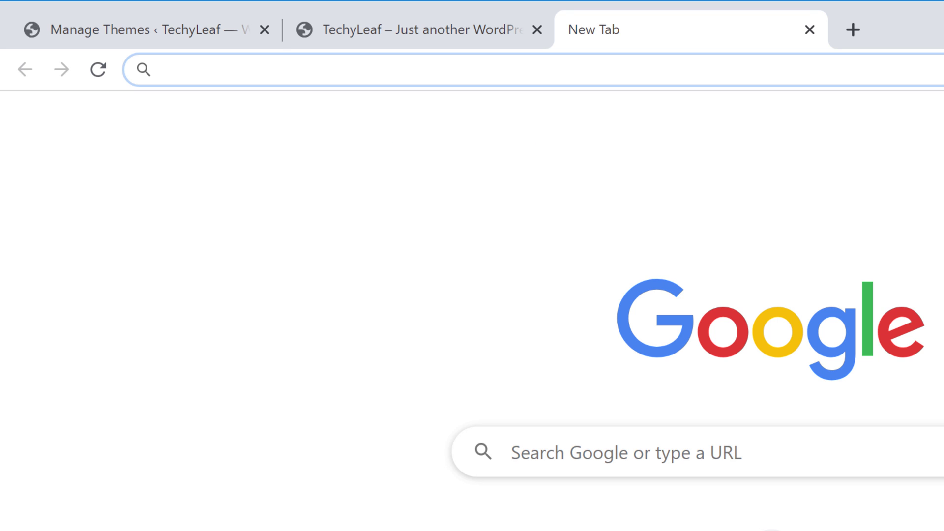
# - Search the web for 'blog wordpress theme'
pyautogui.write('blog wordpress theme')
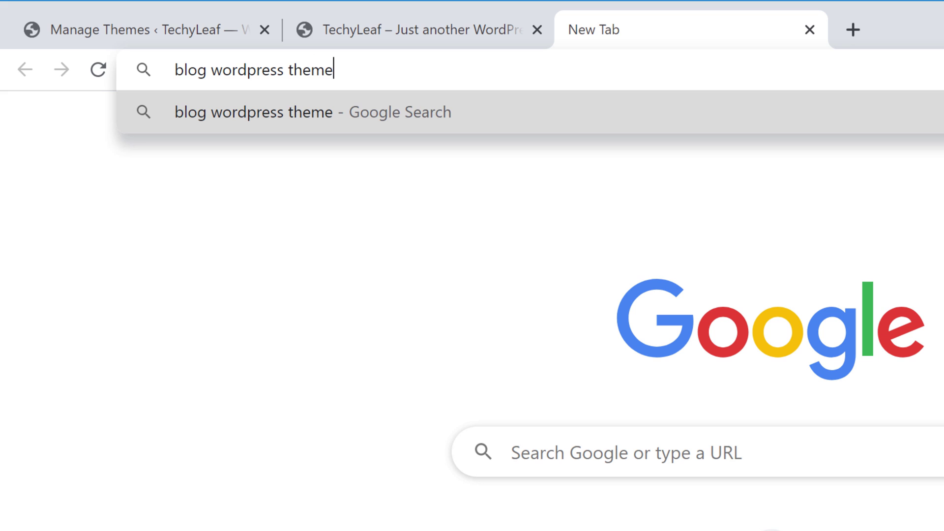
pyautogui.press('Return')
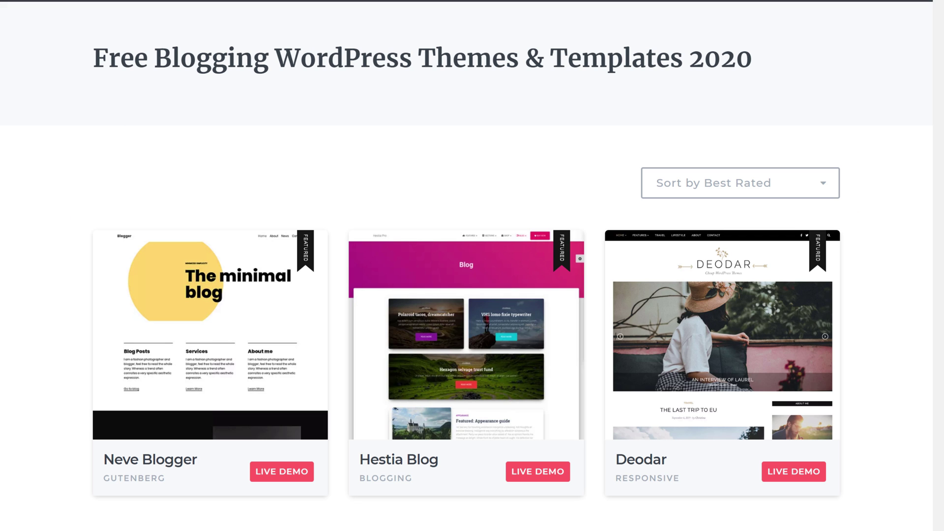
# - Download the Deodar theme as deodar.zip from JustFreeThemes and return to the Themes admin page
pyautogui.scroll(-20, 467, 265)
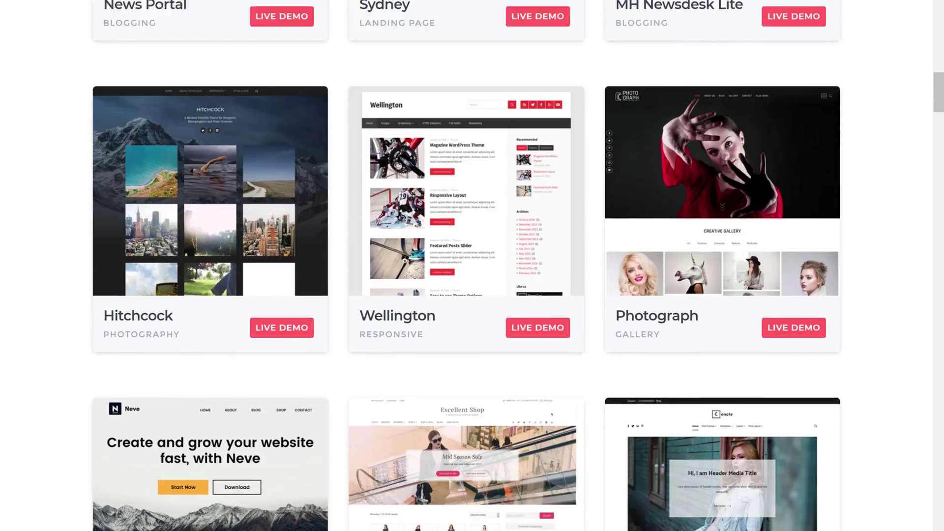
pyautogui.scroll(-1, 467, 266)
pyautogui.scroll(20, 468, 266)
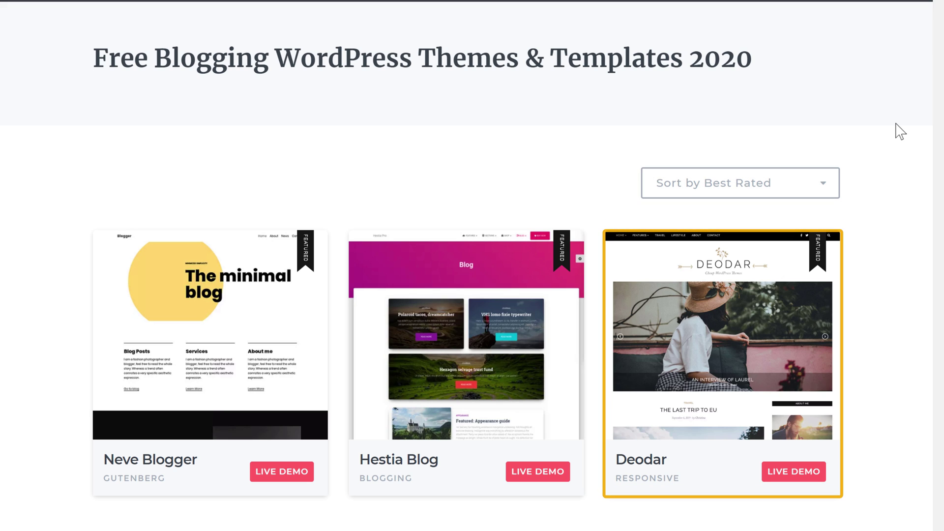
pyautogui.click(718, 343)
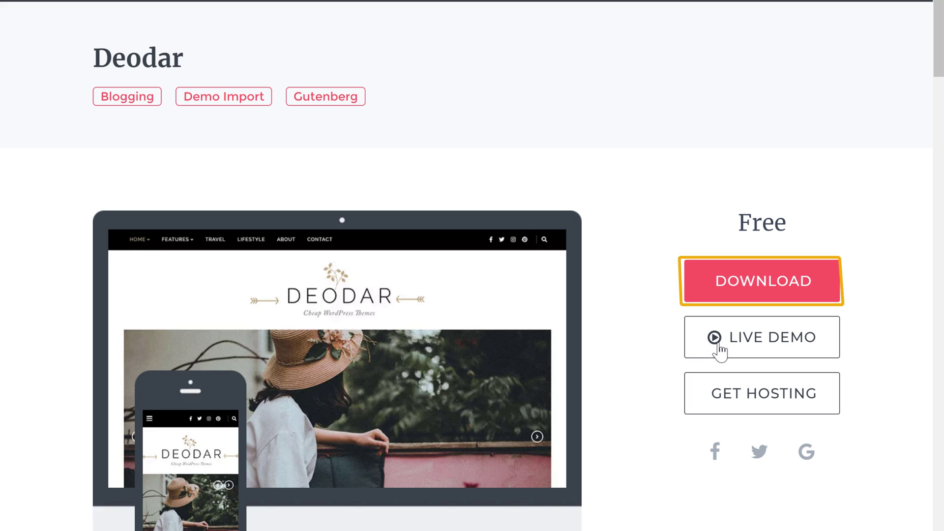
pyautogui.click(755, 294)
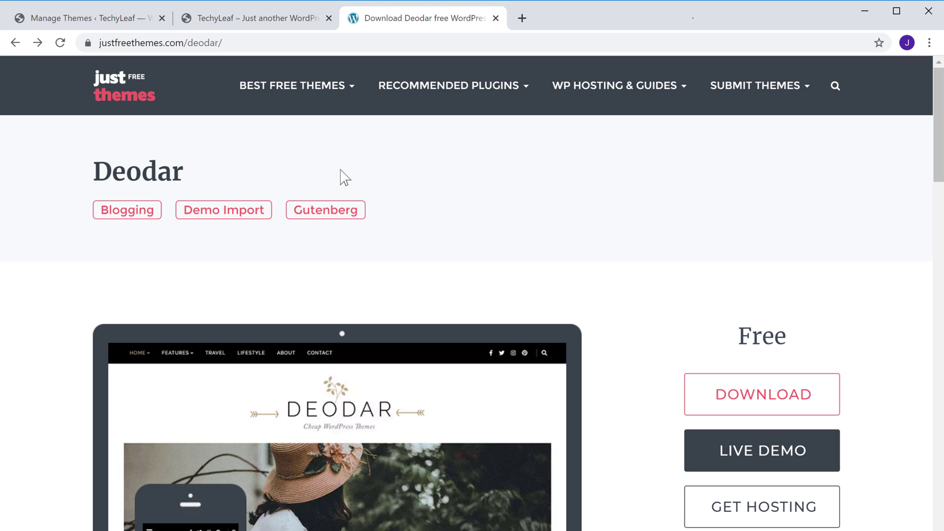
pyautogui.click(81, 27)
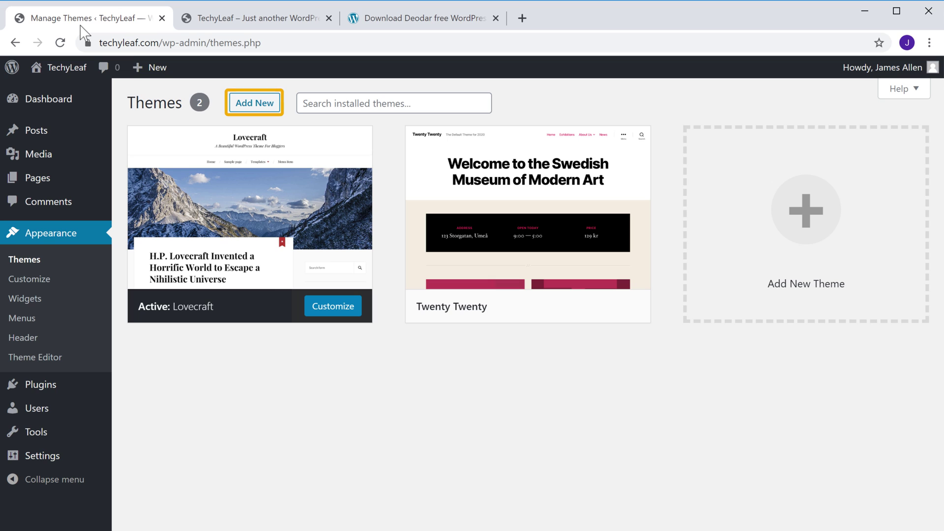
# - Choose deodar.zip from the Downloads/Theme folder in the Upload Theme form
pyautogui.click(251, 108)
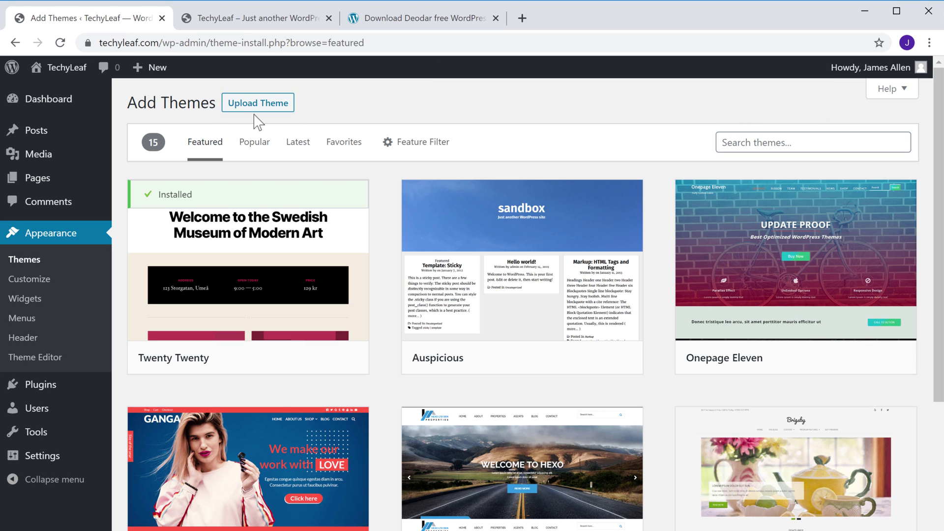
pyautogui.click(251, 116)
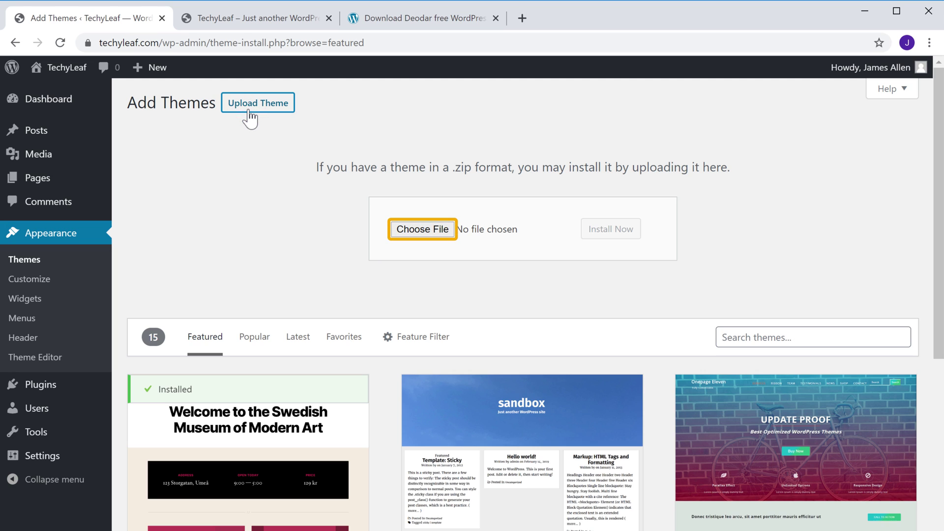
pyautogui.click(413, 231)
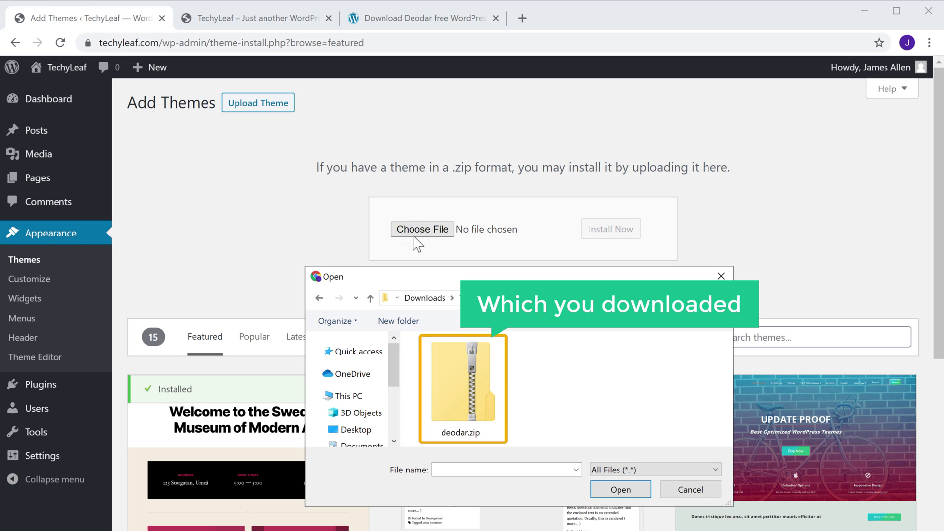
pyautogui.click(457, 380)
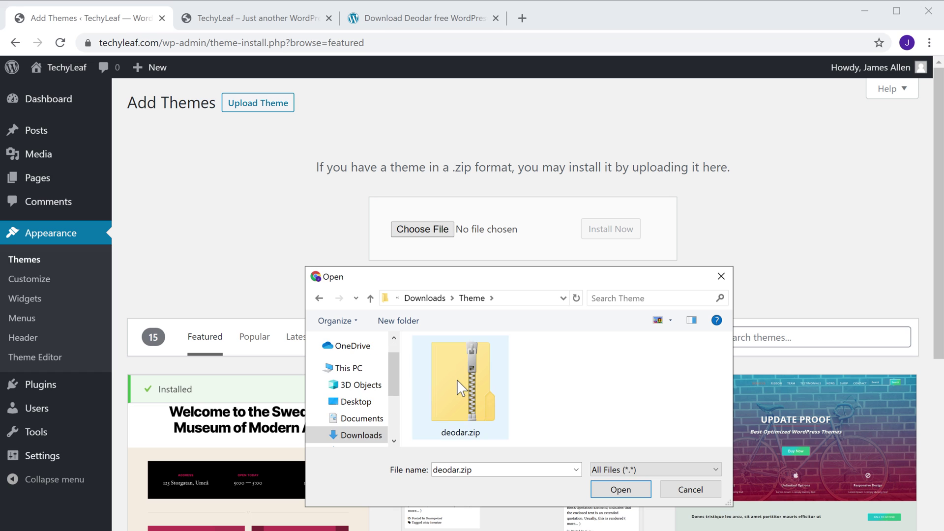
pyautogui.click(621, 490)
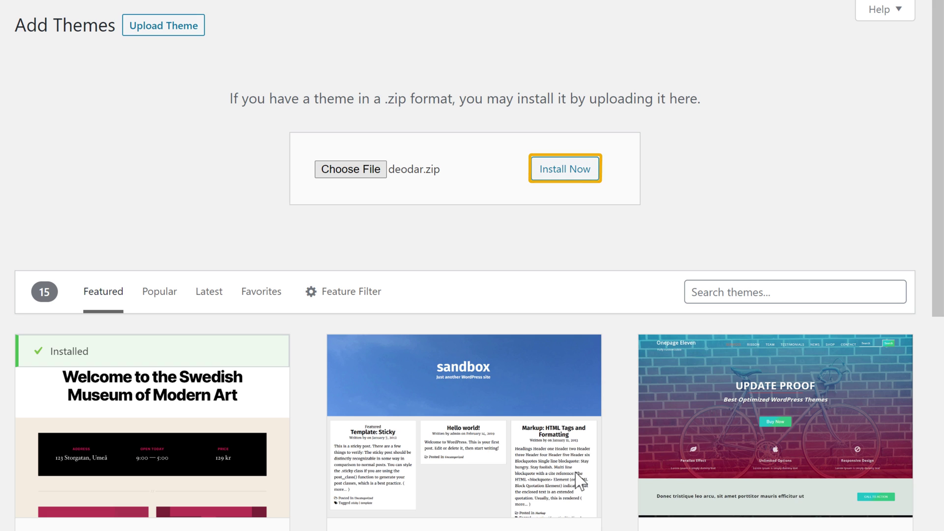
# - Install the Deodar theme from deodar.zip and activate it
pyautogui.click(558, 185)
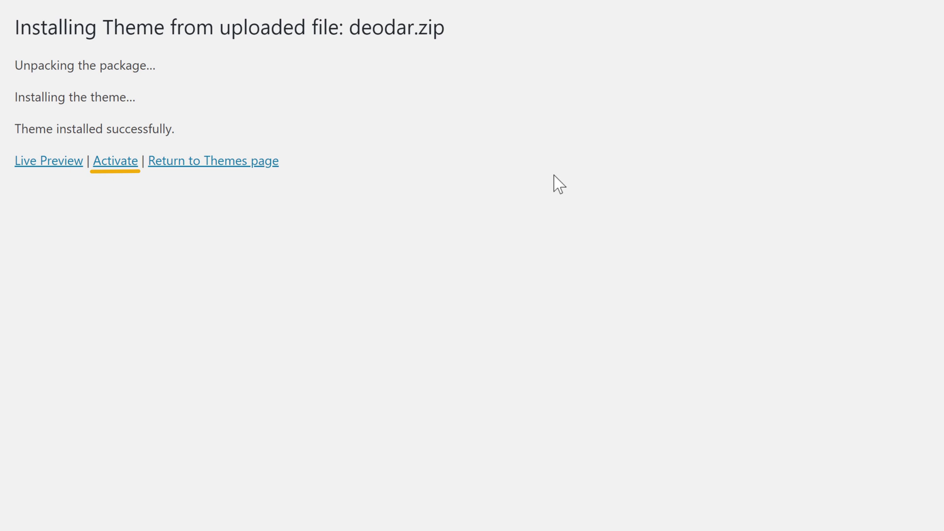
pyautogui.click(117, 170)
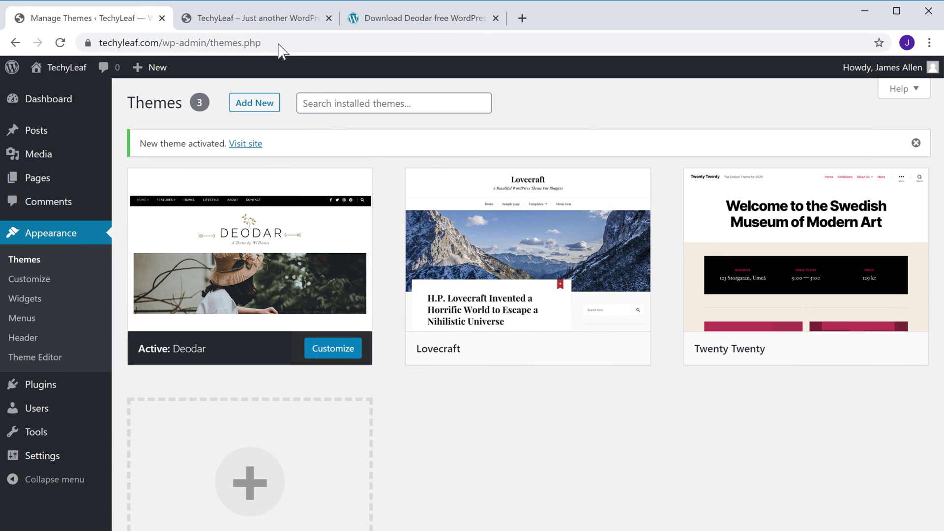
# - Reload the TechyLeaf front page and scroll through it to check the Deodar design
pyautogui.click(268, 22)
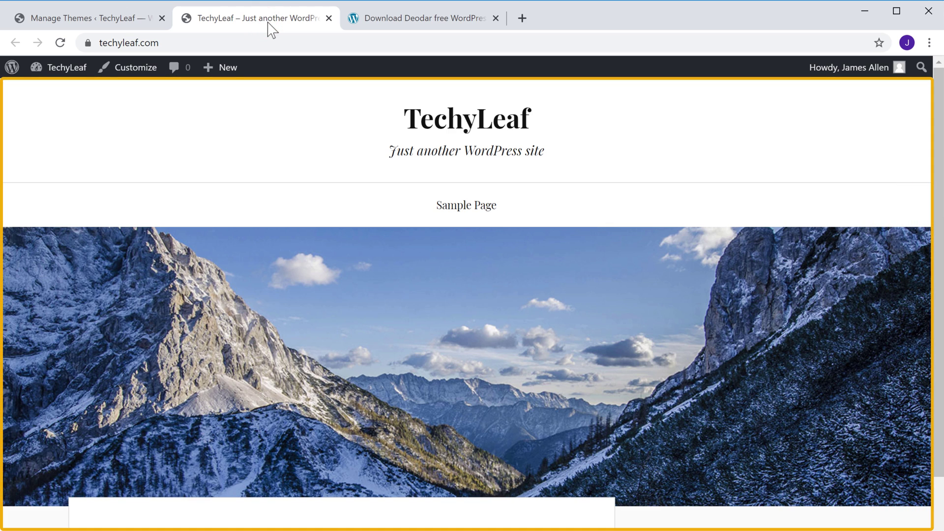
pyautogui.press('pagedown')
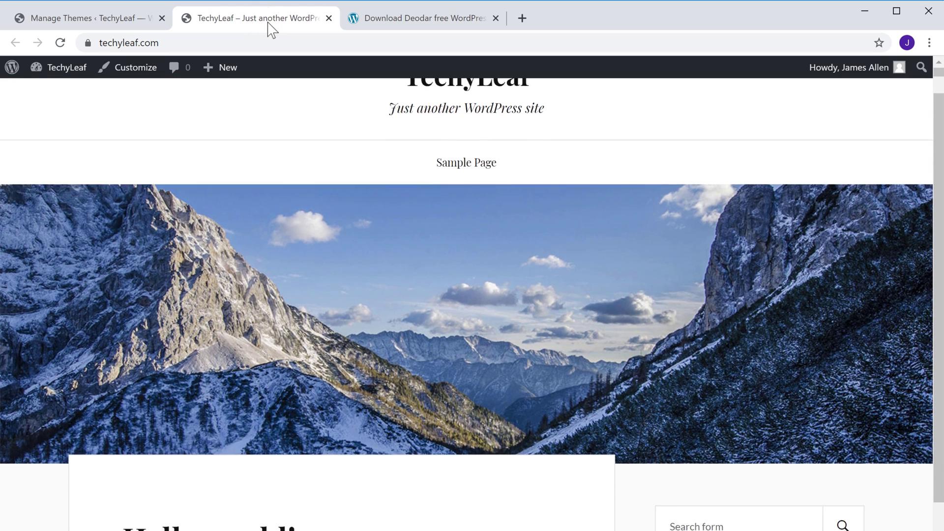
pyautogui.press('pageup')
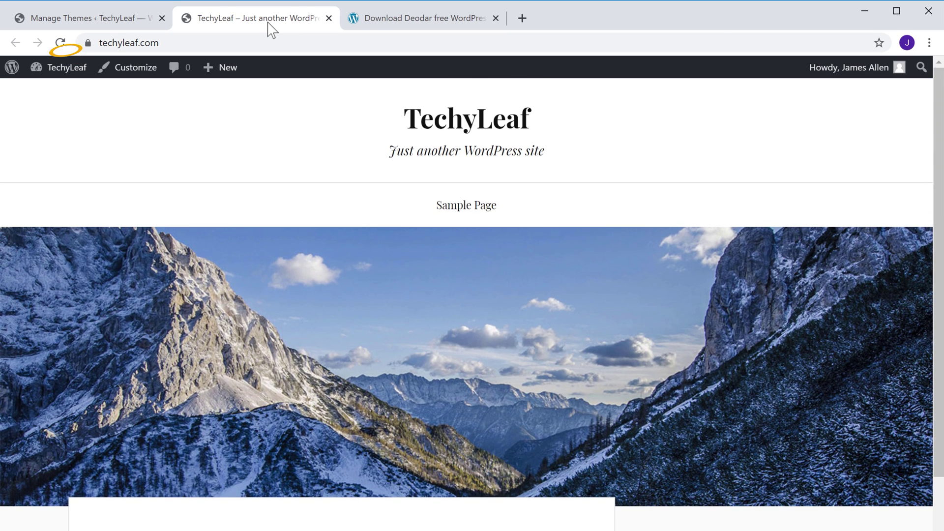
pyautogui.click(60, 43)
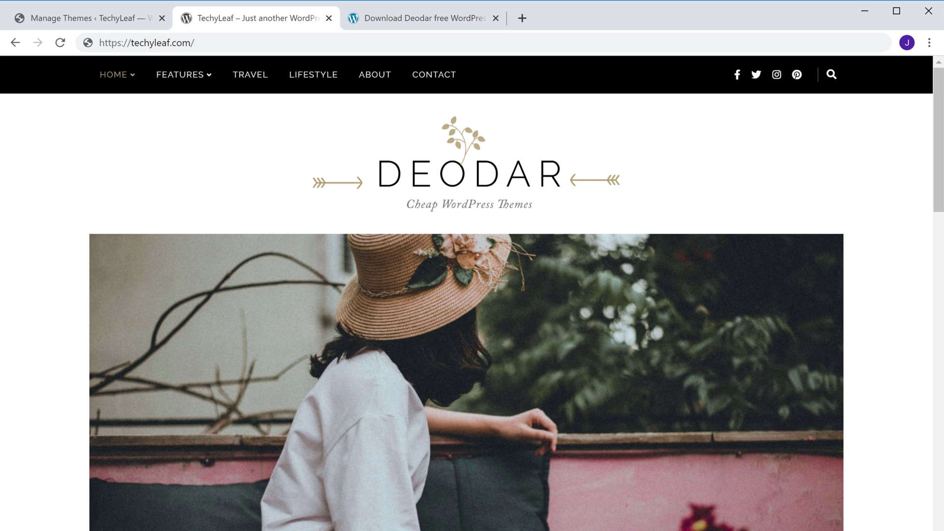
pyautogui.scroll(-10, 466, 312)
pyautogui.scroll(-15, 466, 312)
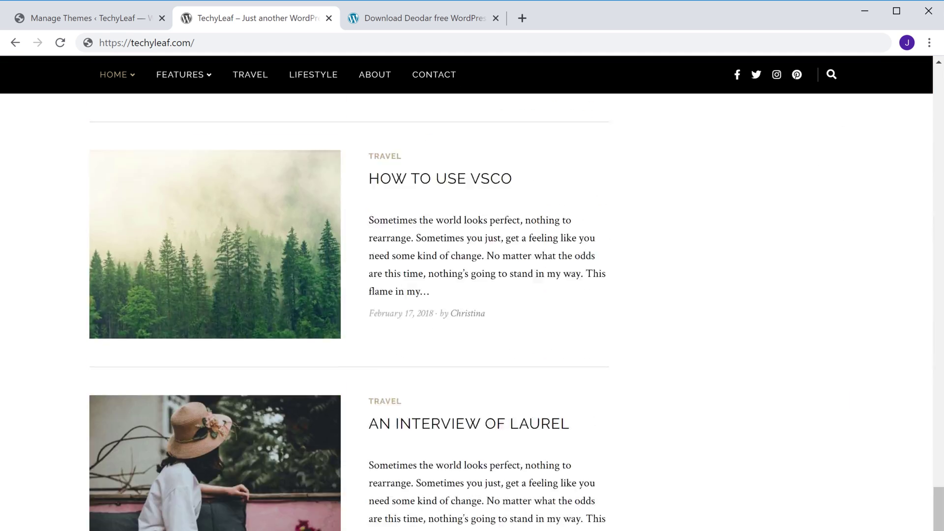
pyautogui.scroll(20, 466, 312)
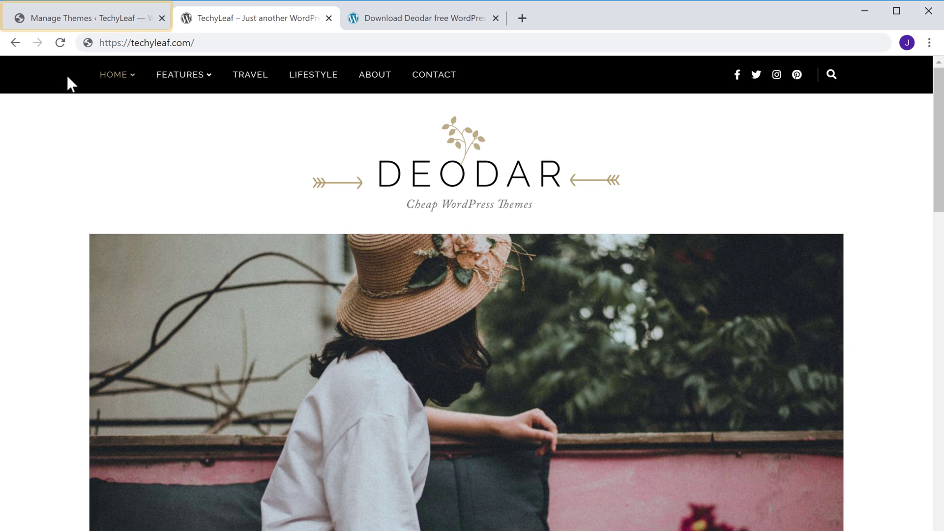
# - From the theme management page, delete Lovecraft via its Theme Details, keeping Deodar active
pyautogui.click(74, 22)
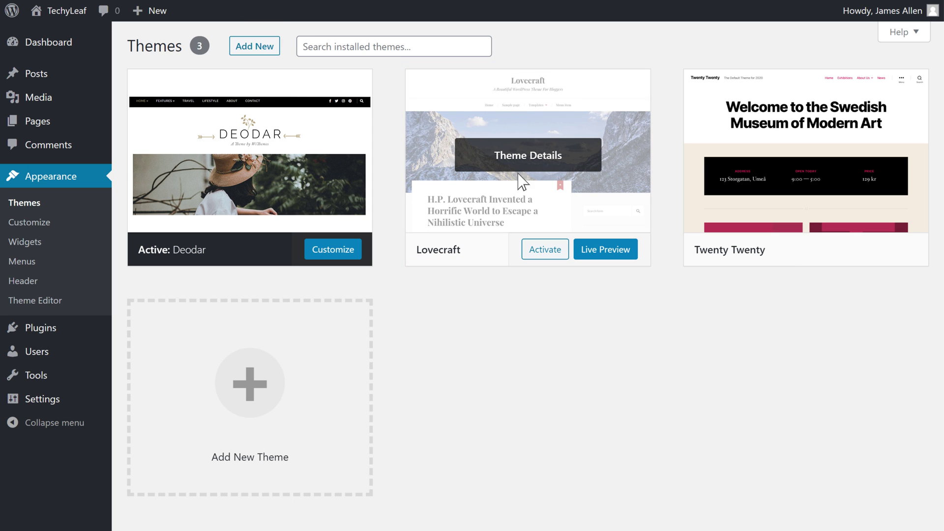
pyautogui.click(529, 187)
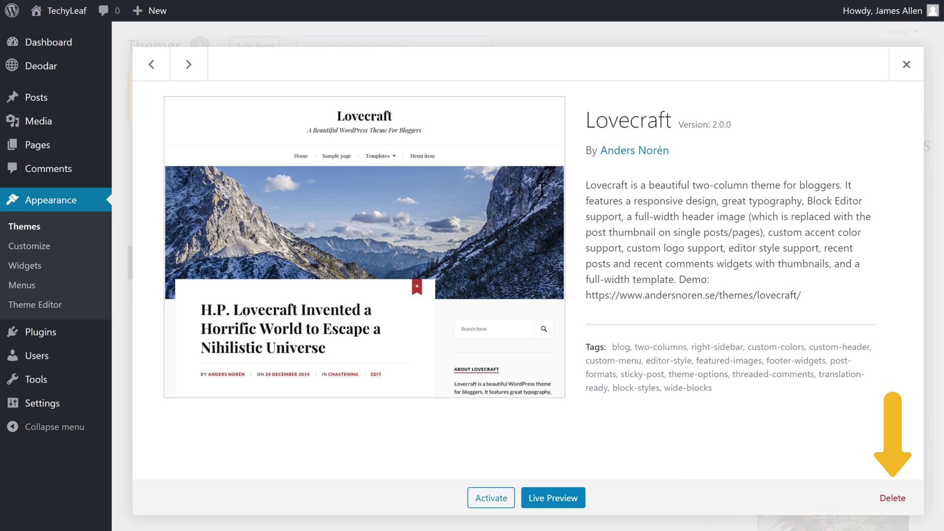
pyautogui.click(892, 498)
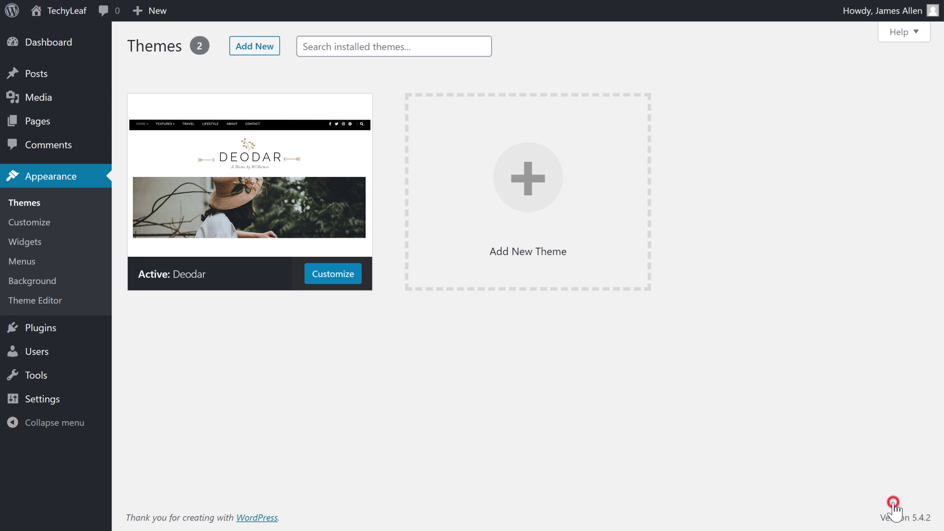